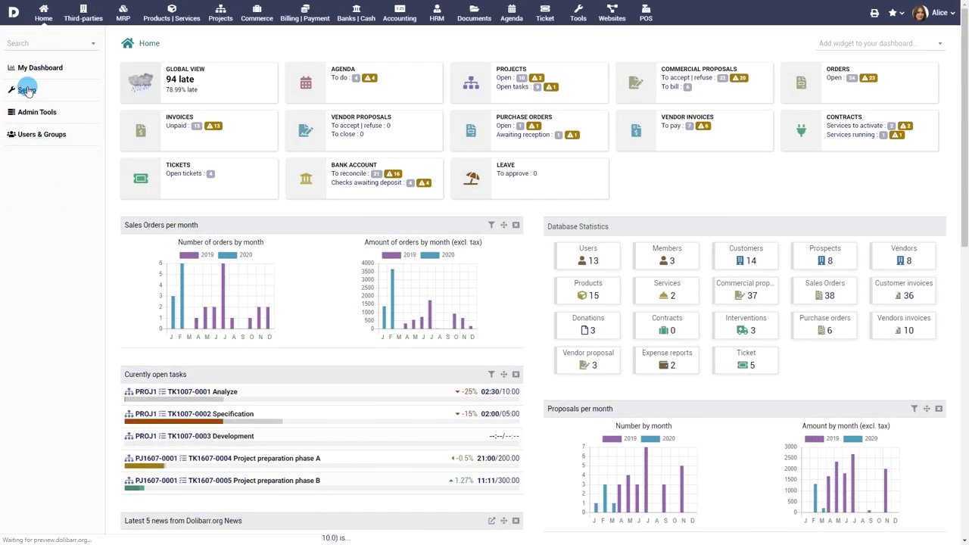
Switch on the Expense Reports module under Setup > Modules/Applications, raising active modules to 56.
click(36, 118)
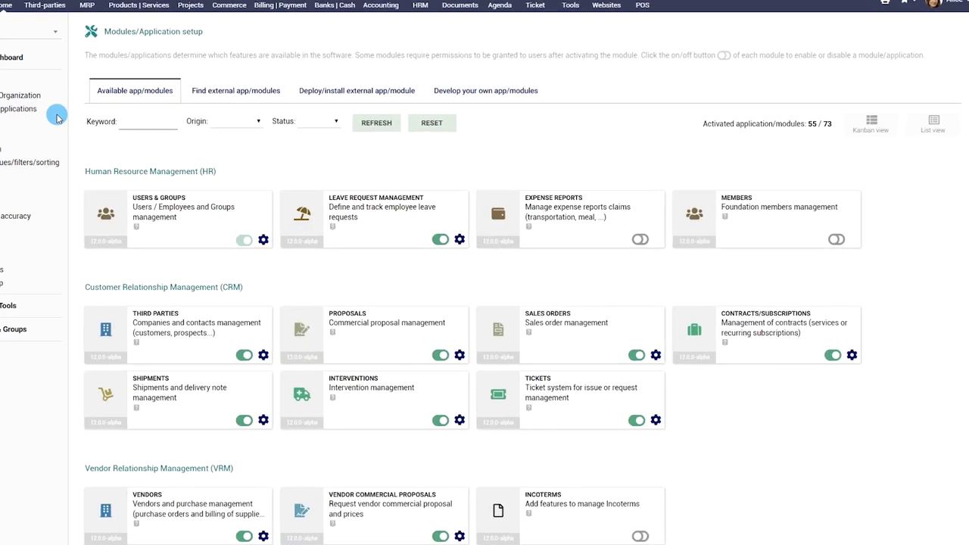
click(619, 242)
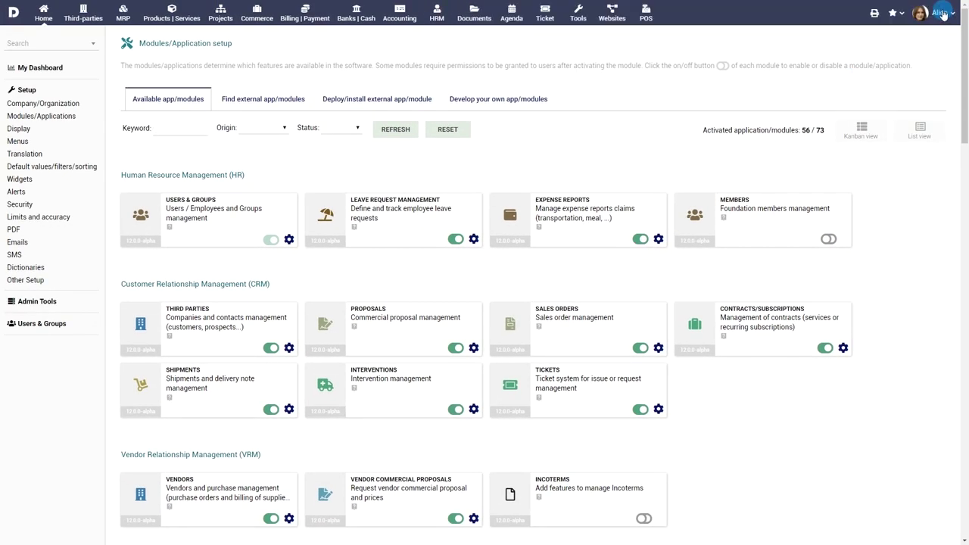
Review the administrator's permissions on their user card's Permissions tab.
click(944, 15)
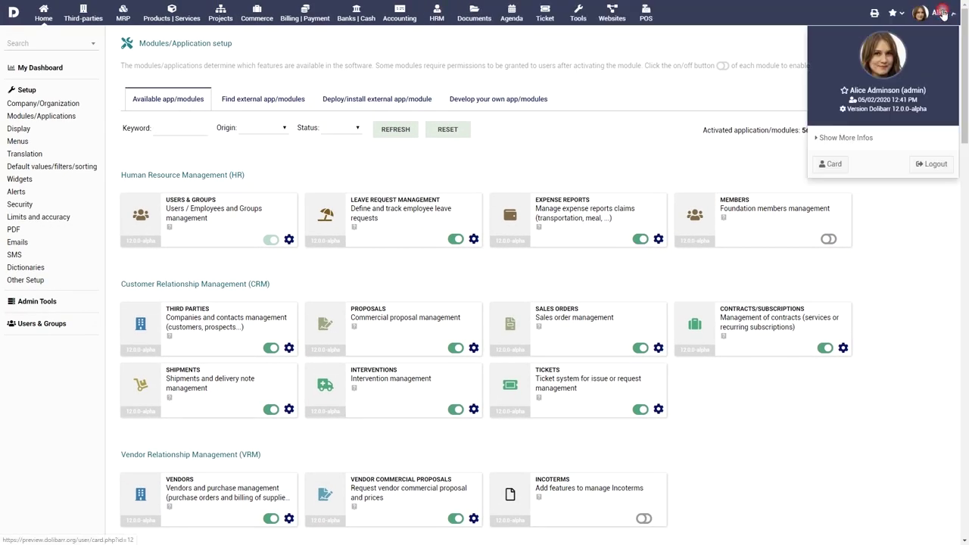
click(833, 166)
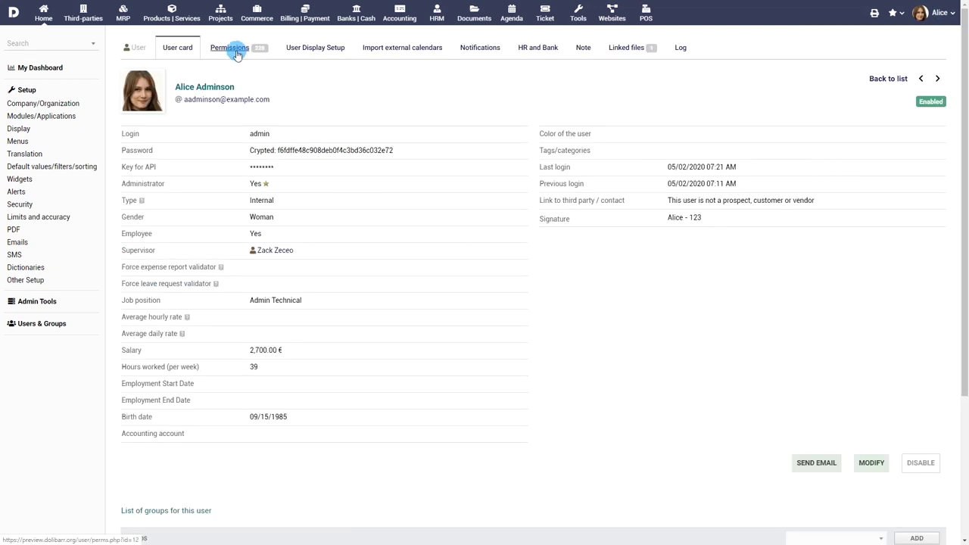
click(237, 54)
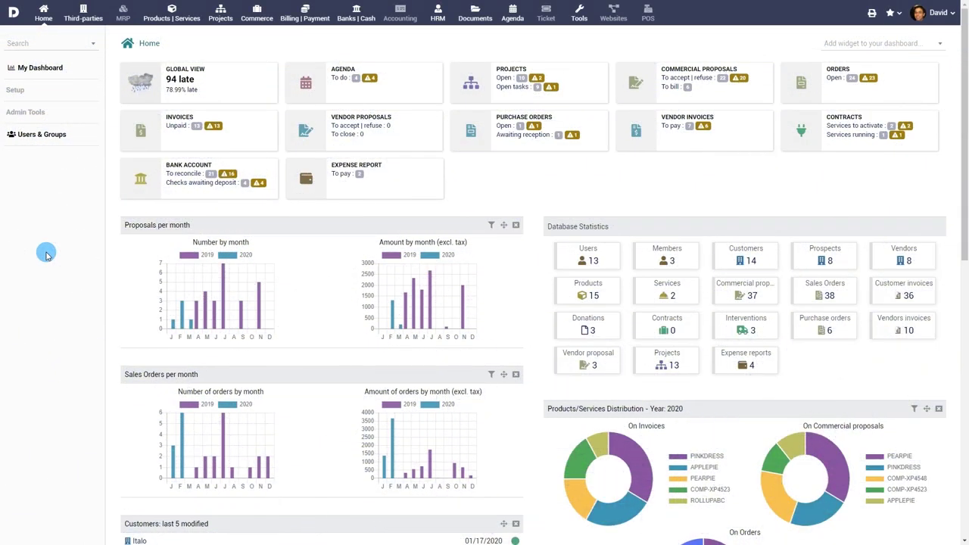
Go to HRM > Expense reports to see the 576 € statistics and recent reports.
click(437, 21)
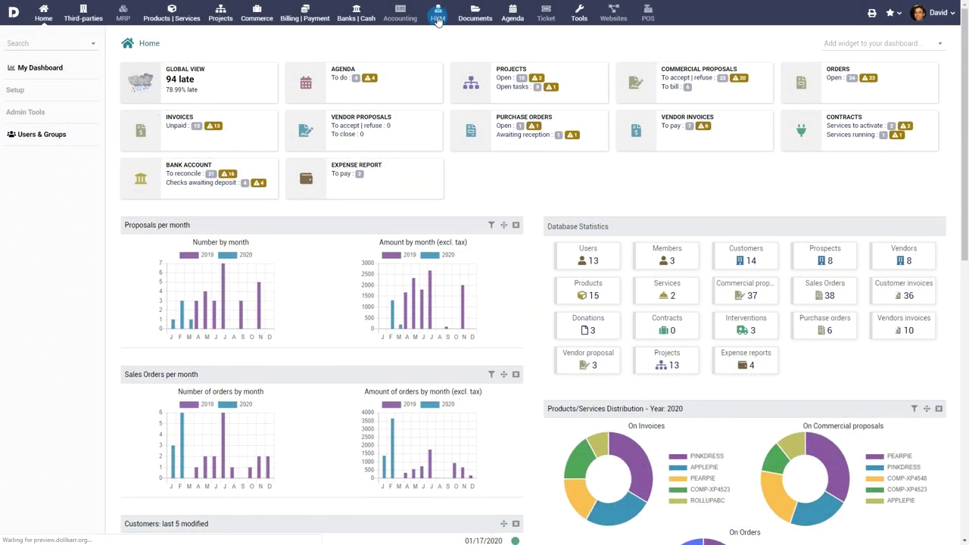
click(31, 156)
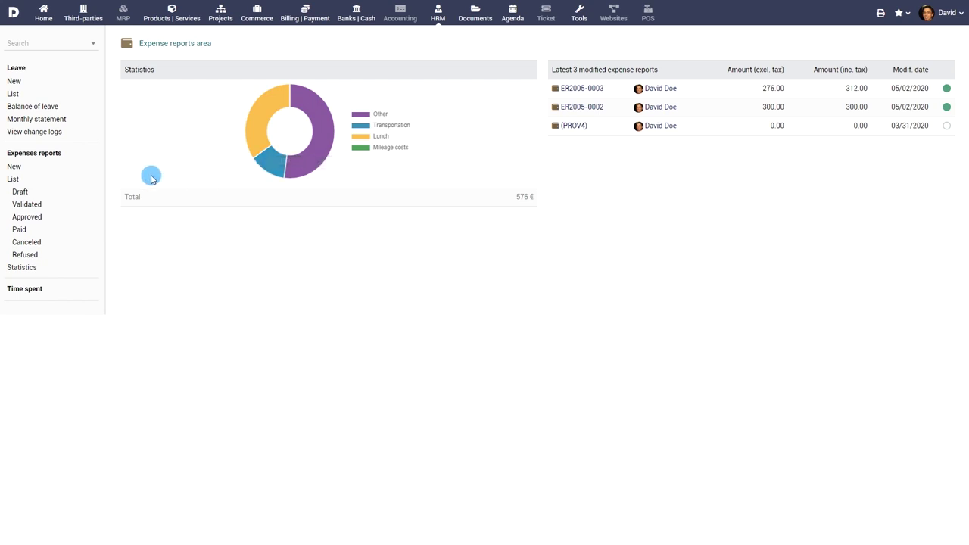
Start a new expense report covering 05/05/2020 to 05/07/2020.
click(15, 167)
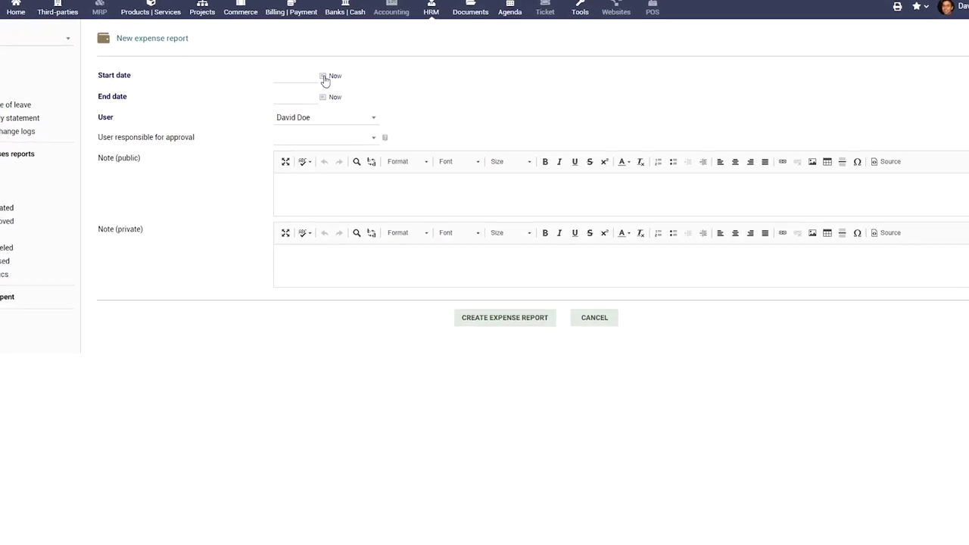
click(337, 79)
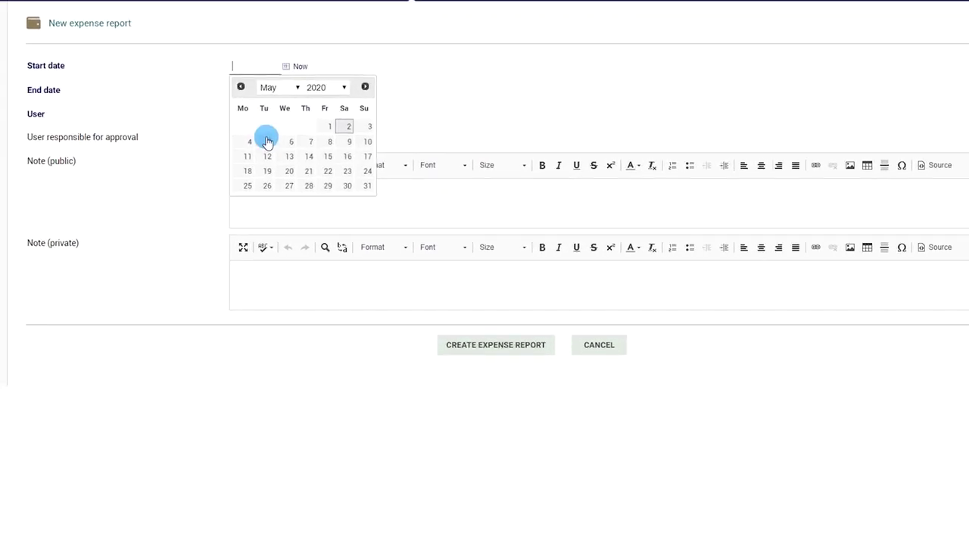
click(267, 141)
click(280, 95)
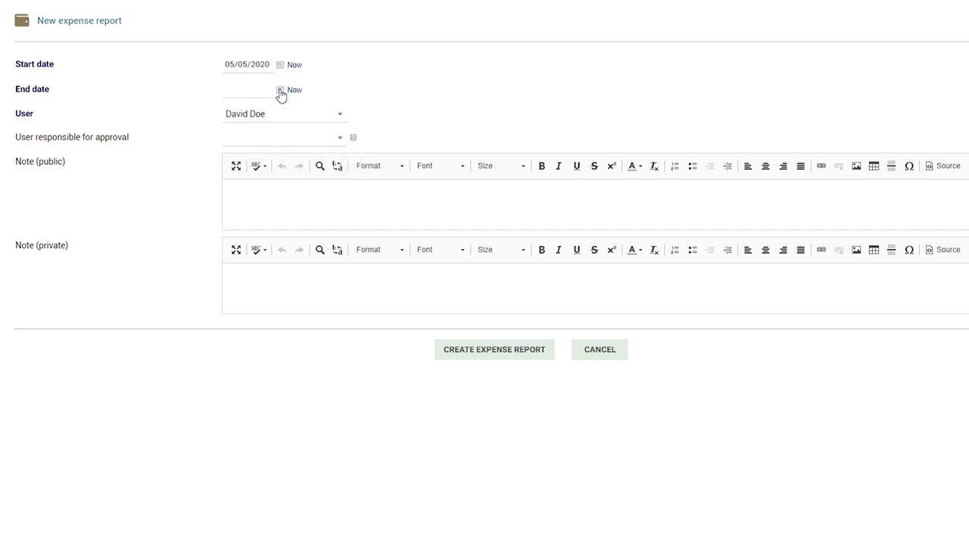
click(305, 167)
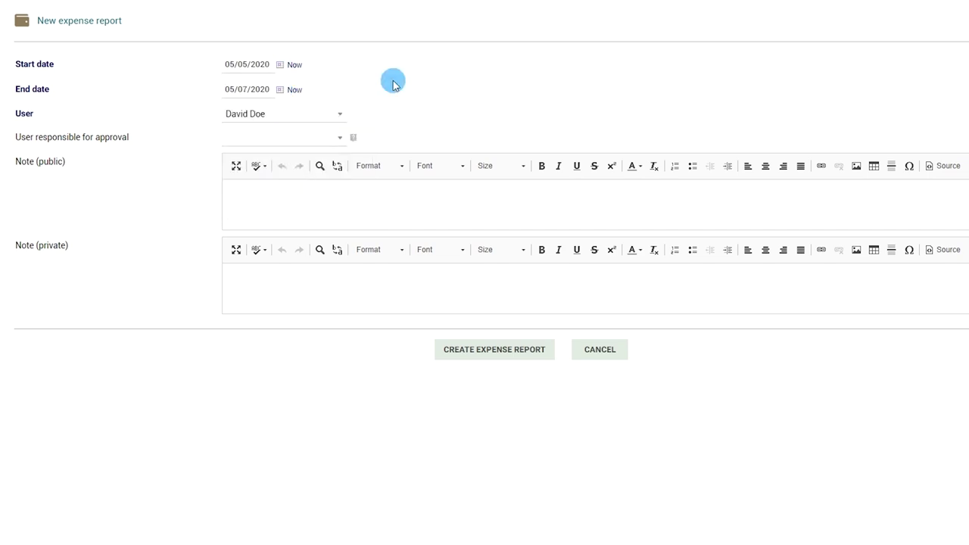
Keep David Doe as user, set approver Alice Adminson, and begin the 'Team outing for project success celebrations' public note.
click(326, 113)
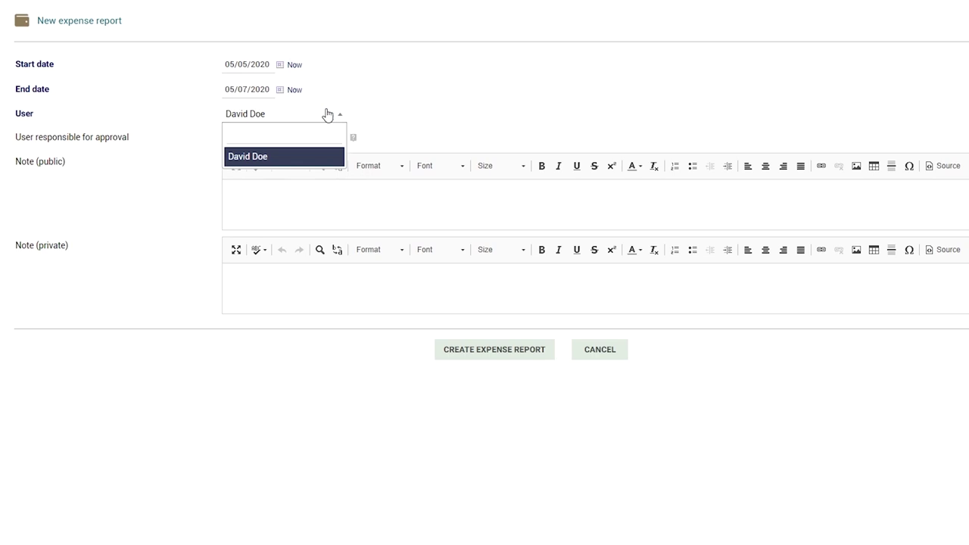
click(364, 108)
click(321, 140)
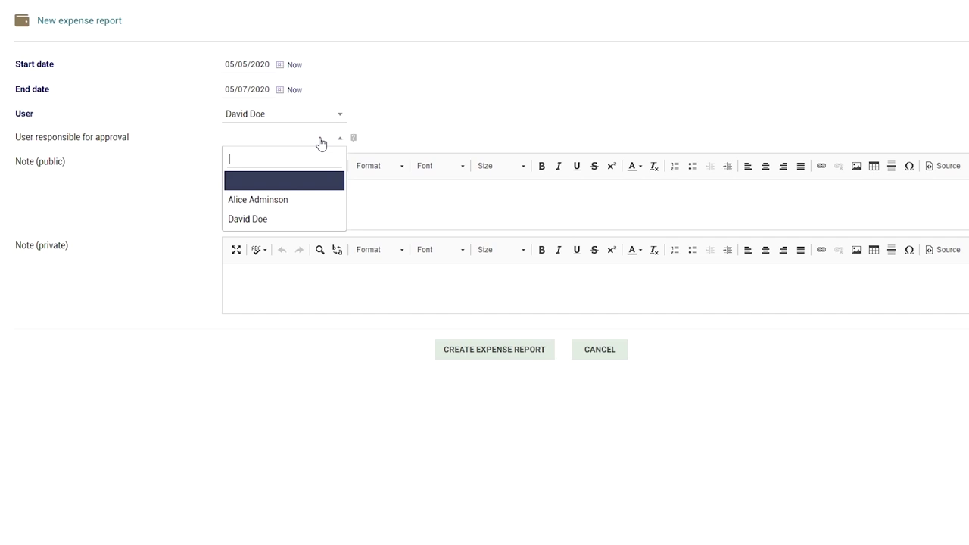
click(296, 200)
click(368, 203)
text(Team outing for project success celebrations)
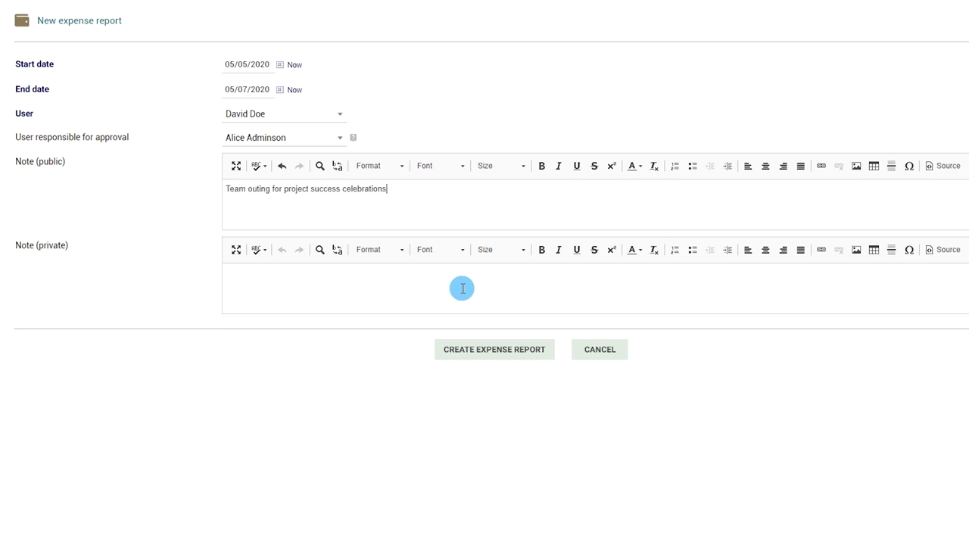
Create draft PROV7 and set a line dated 05/05/2020, project PJ1607-0001, type Lunch.
click(501, 349)
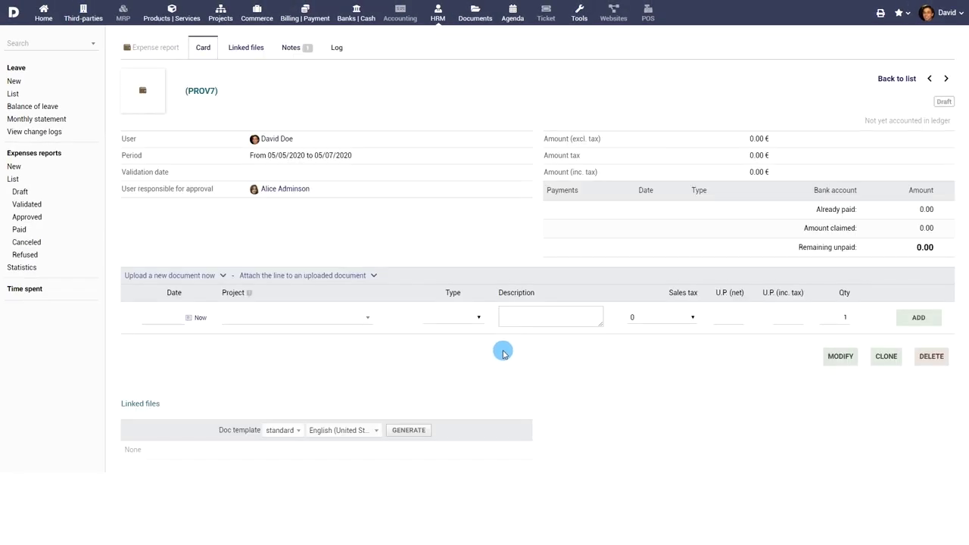
click(190, 318)
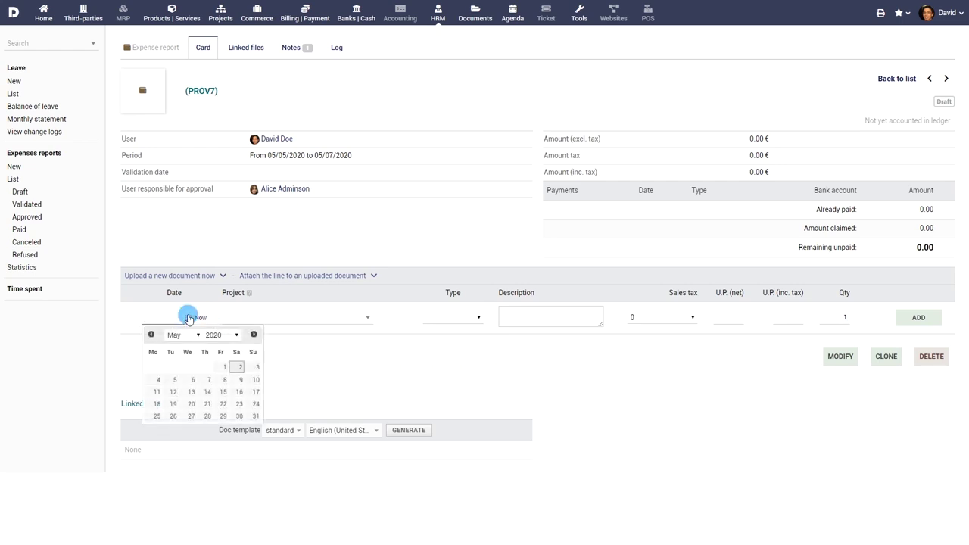
click(175, 380)
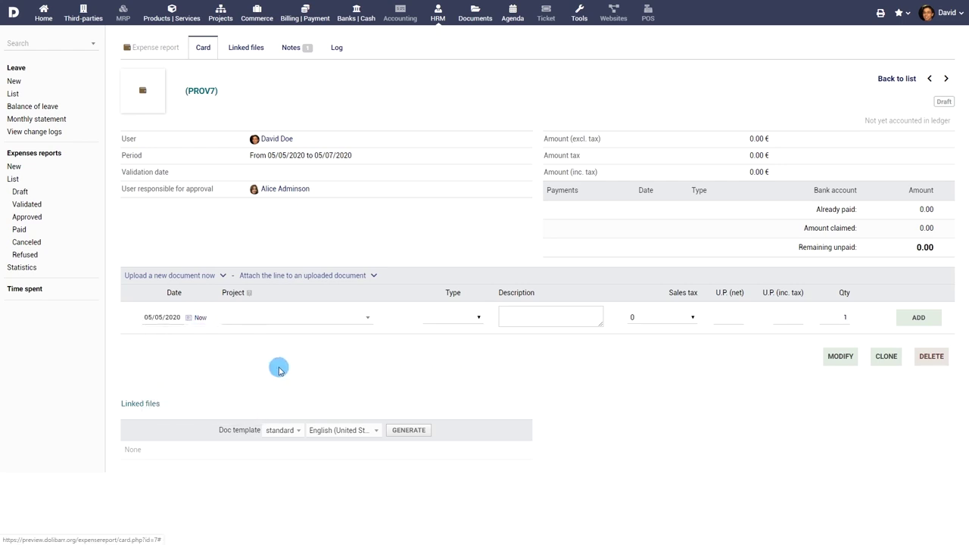
click(345, 319)
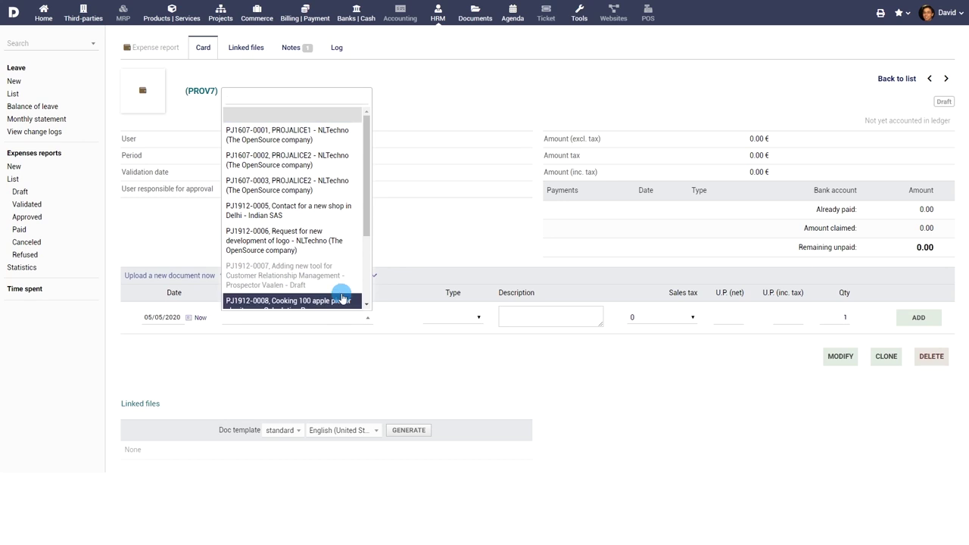
click(315, 136)
click(478, 318)
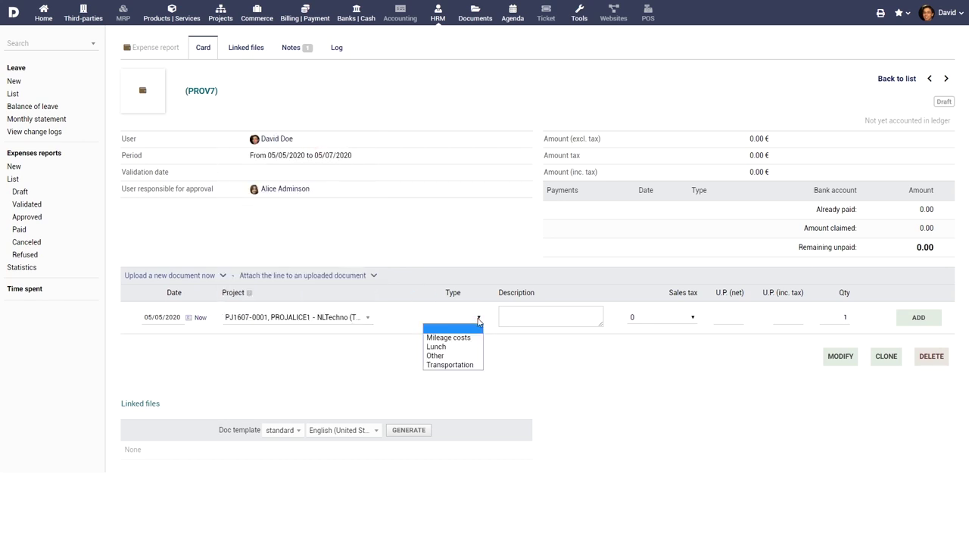
click(460, 346)
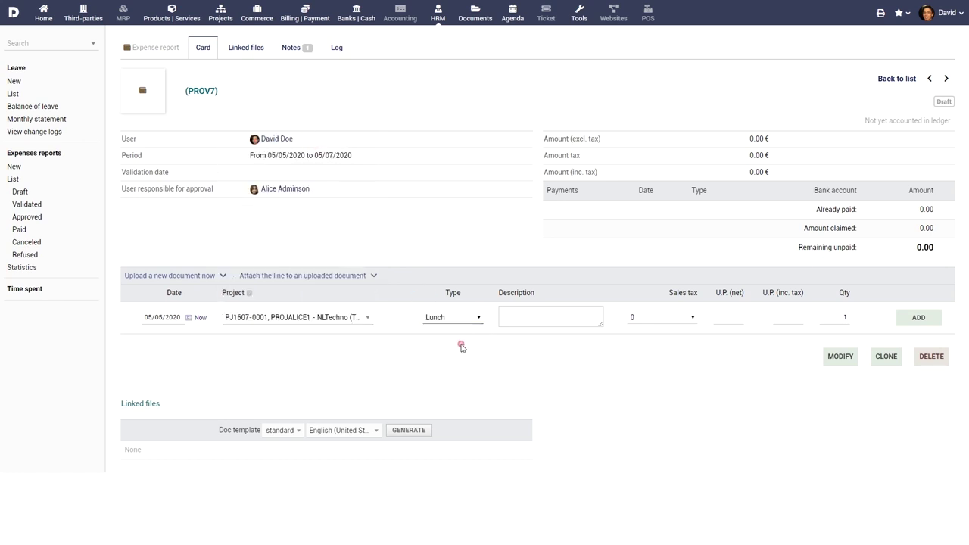
Finish the Team lunch line with 18 (IGST) tax and 236 tax-inclusive price, and add it.
click(538, 318)
text(Team lunch)
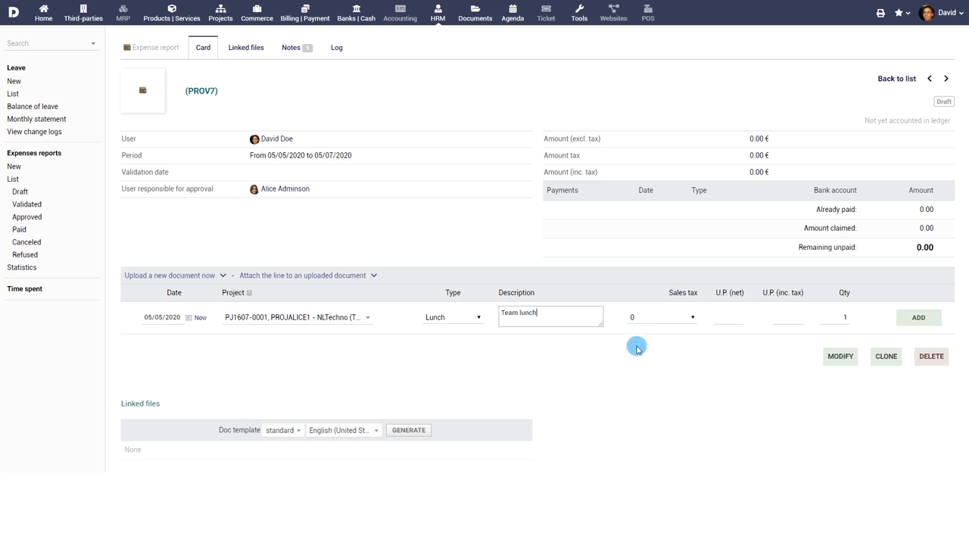
click(690, 319)
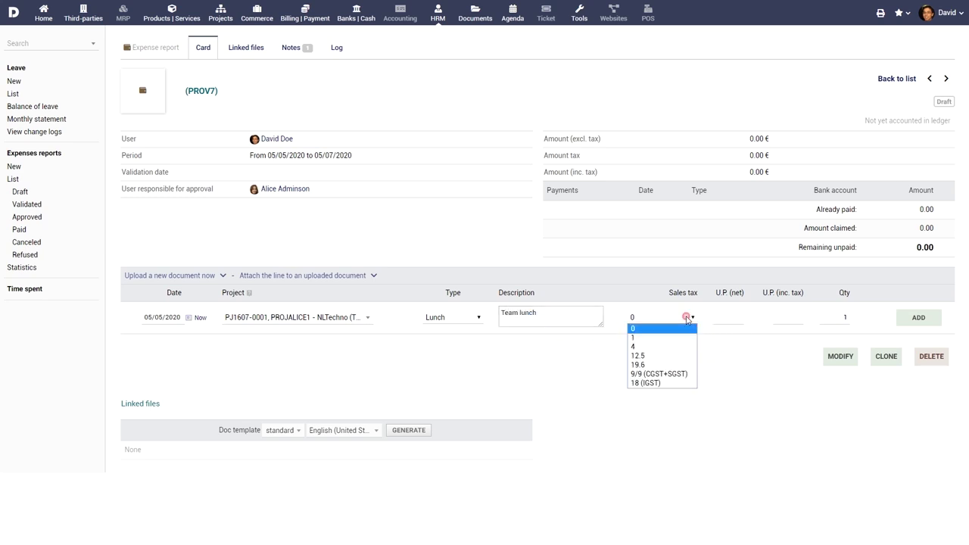
click(670, 384)
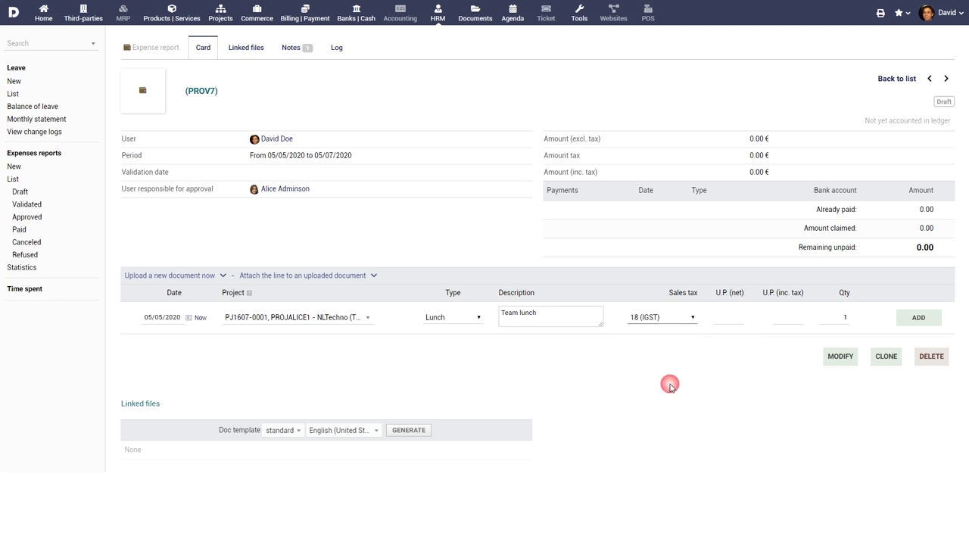
click(792, 316)
text(2)
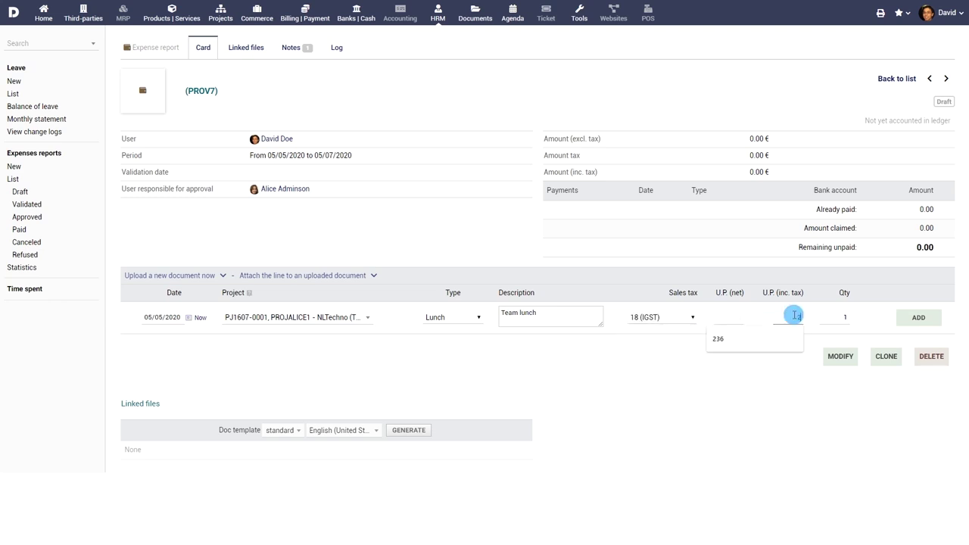
text(36)
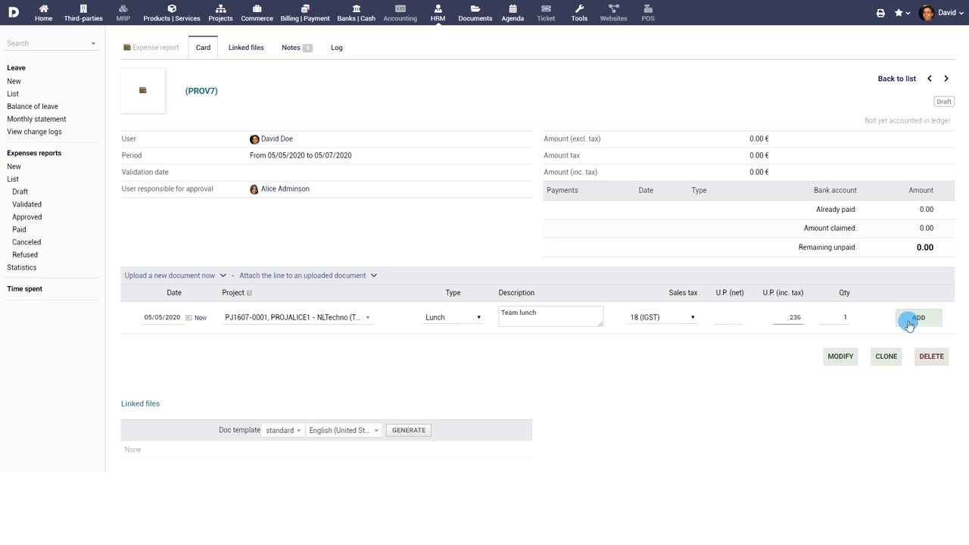
click(919, 318)
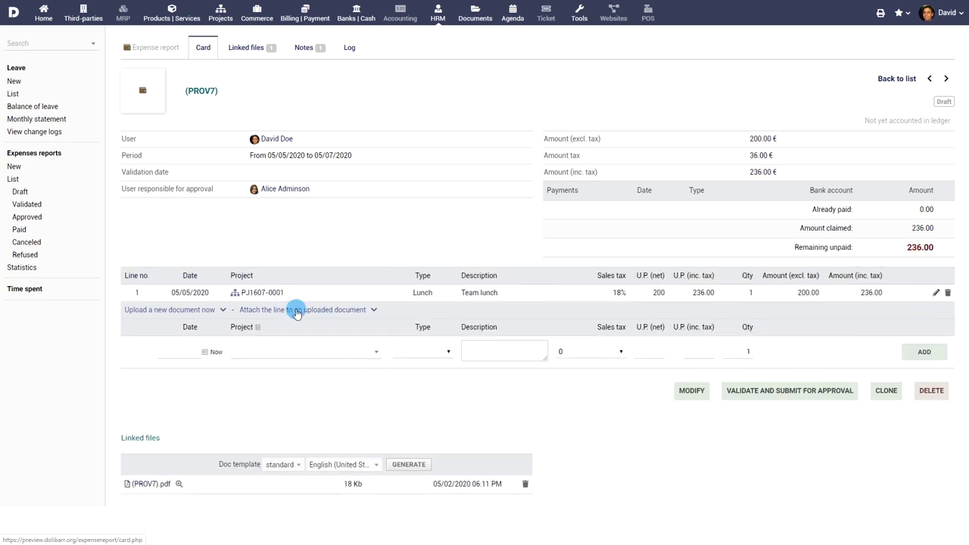
Upload bill.png as a receipt to draft expense report PROV10.
click(191, 312)
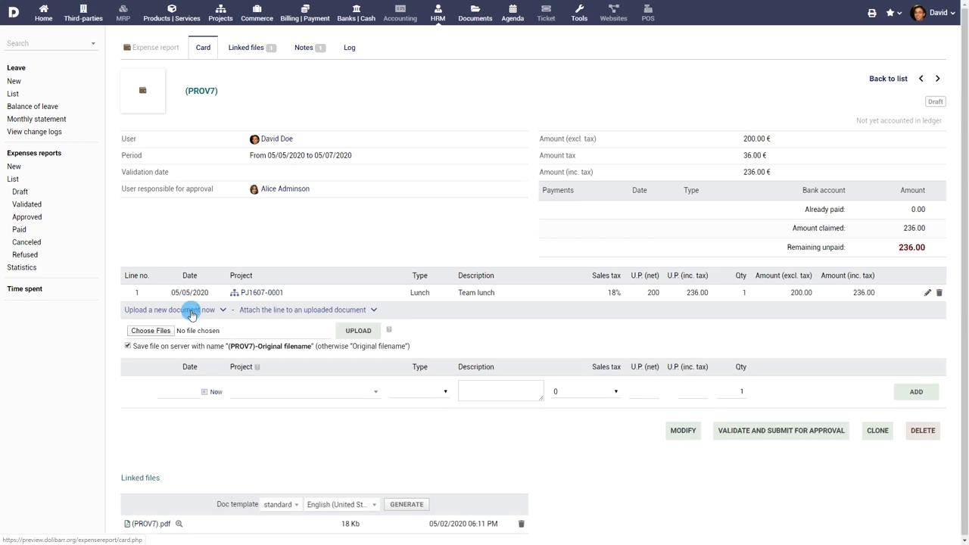
click(356, 330)
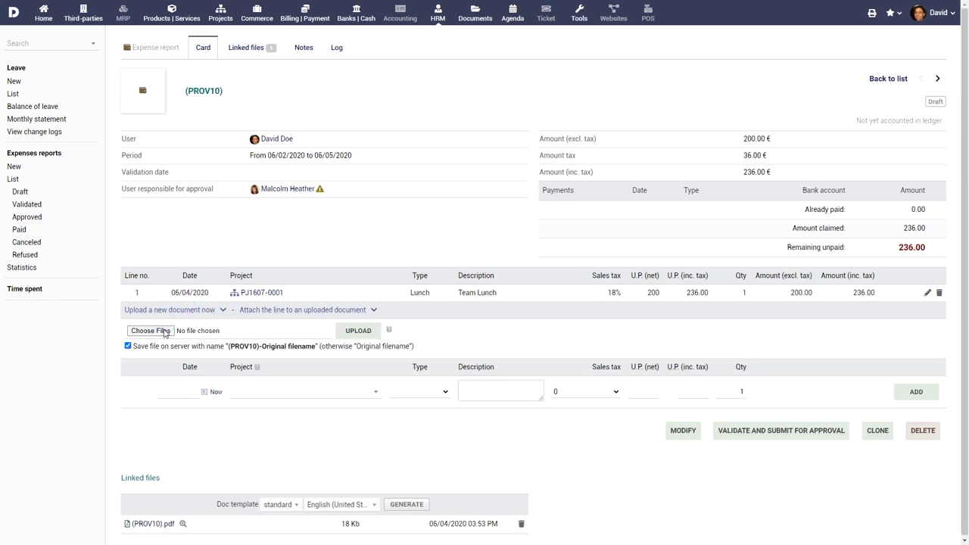
click(165, 333)
click(107, 73)
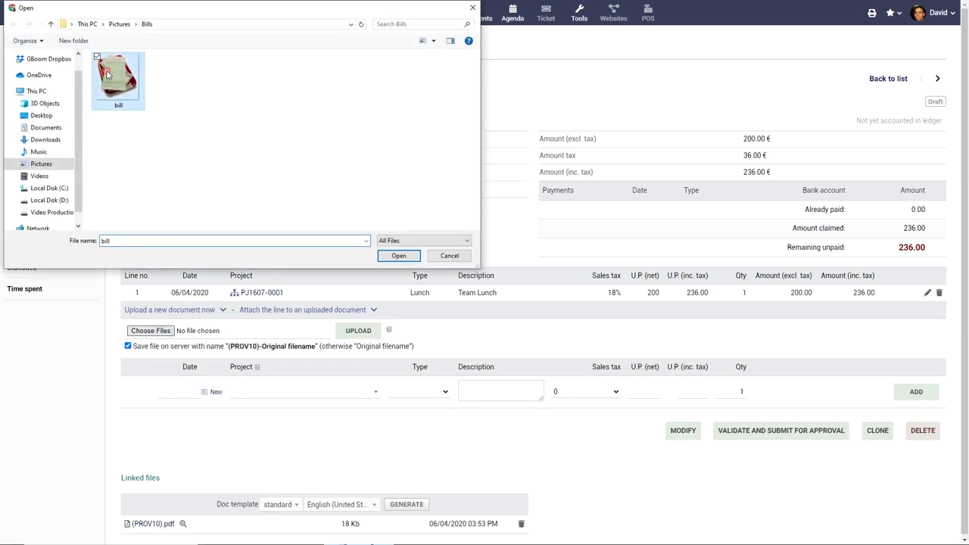
click(398, 255)
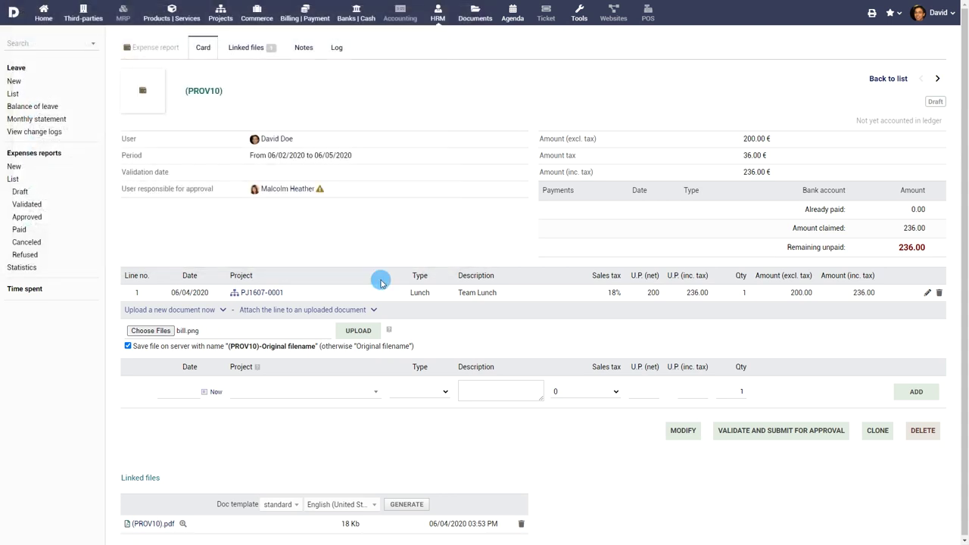
click(357, 331)
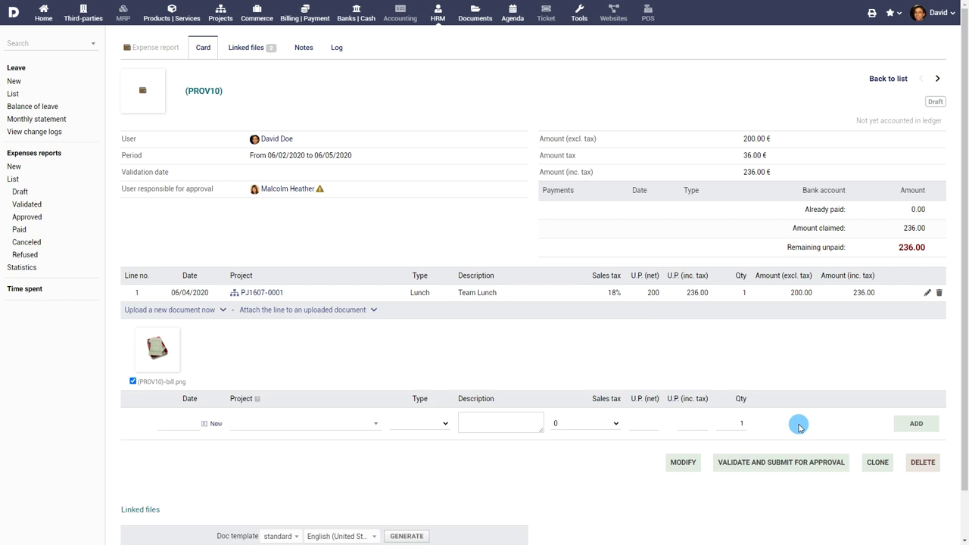
Validate the expense report and confirm submitting it for approval.
click(781, 463)
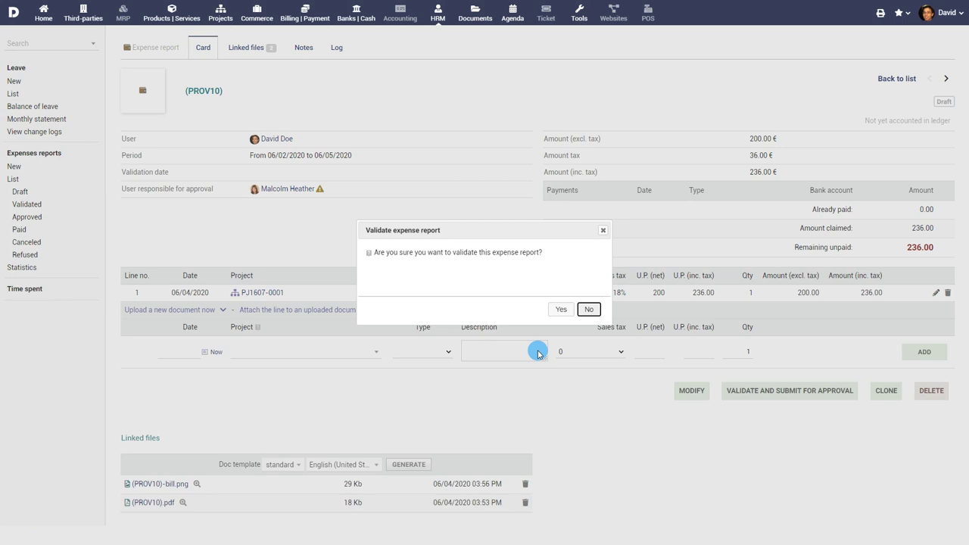
click(561, 308)
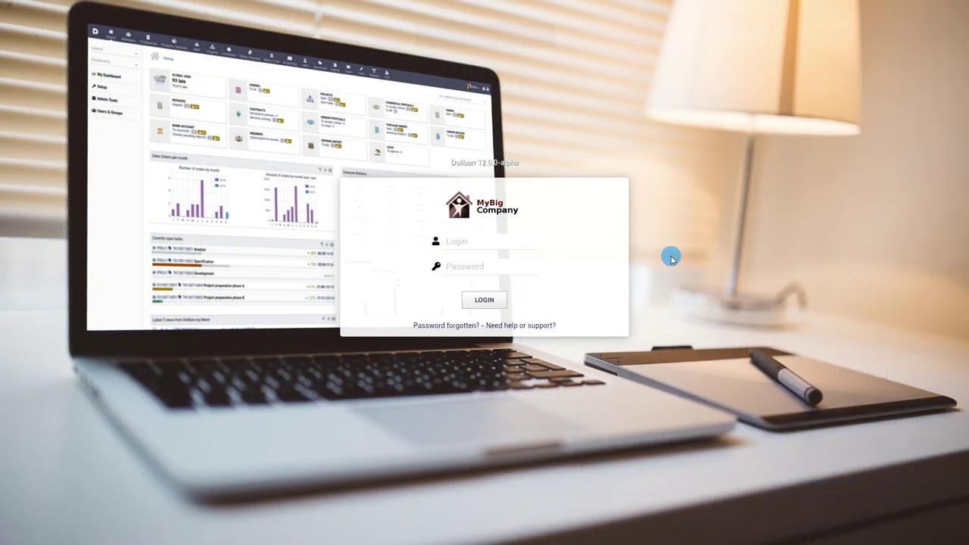
Log in as approver Alice using the saved admin login.
click(507, 244)
click(533, 264)
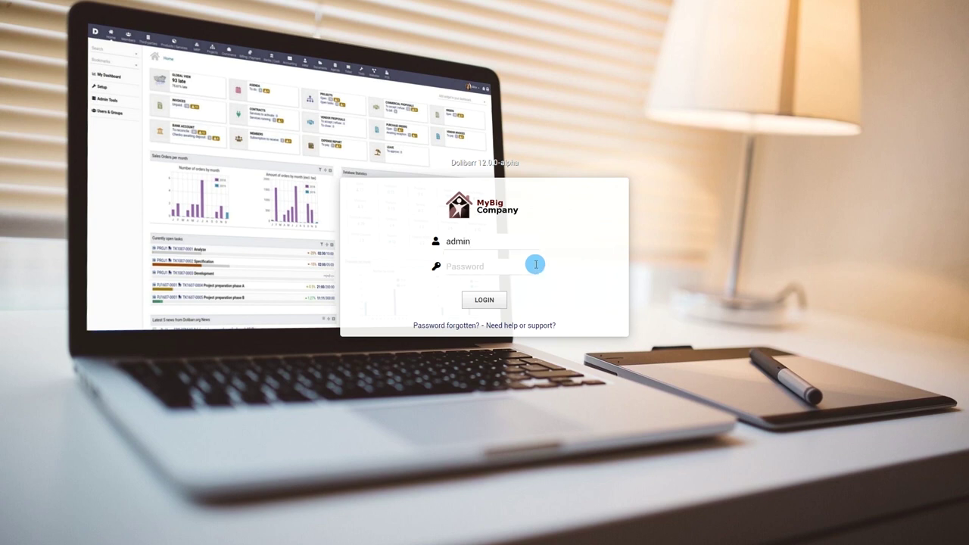
click(484, 300)
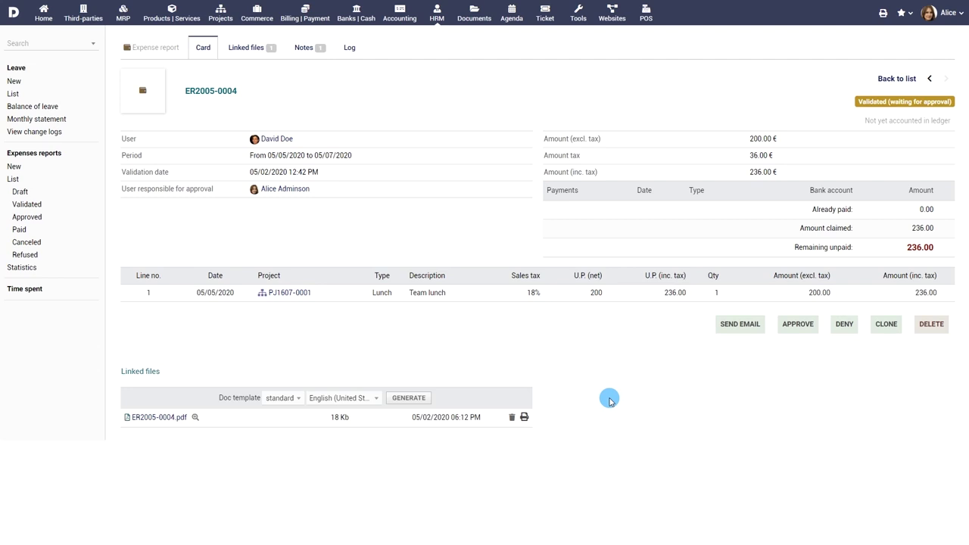
Approve ER2005-0004 with confirmation, then open mileage report PROV4.
click(808, 325)
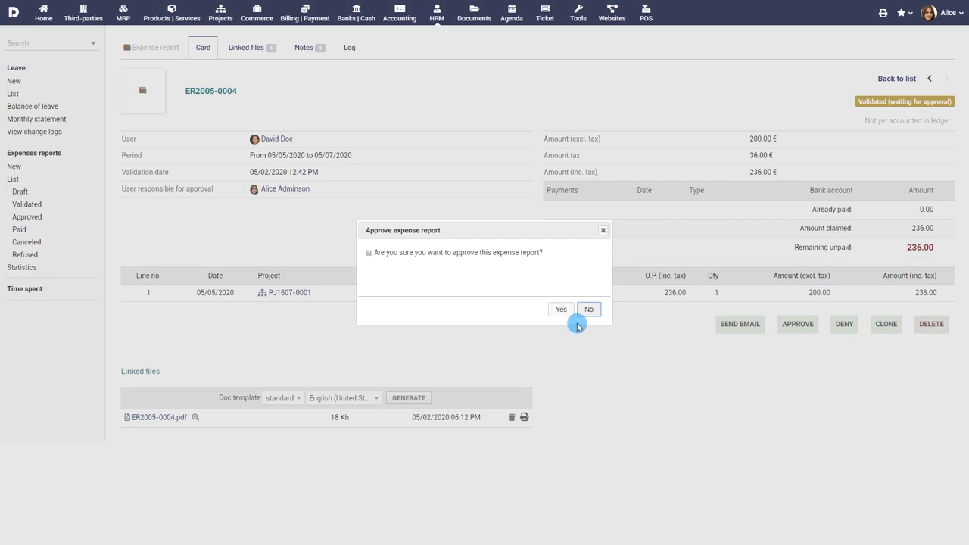
click(564, 311)
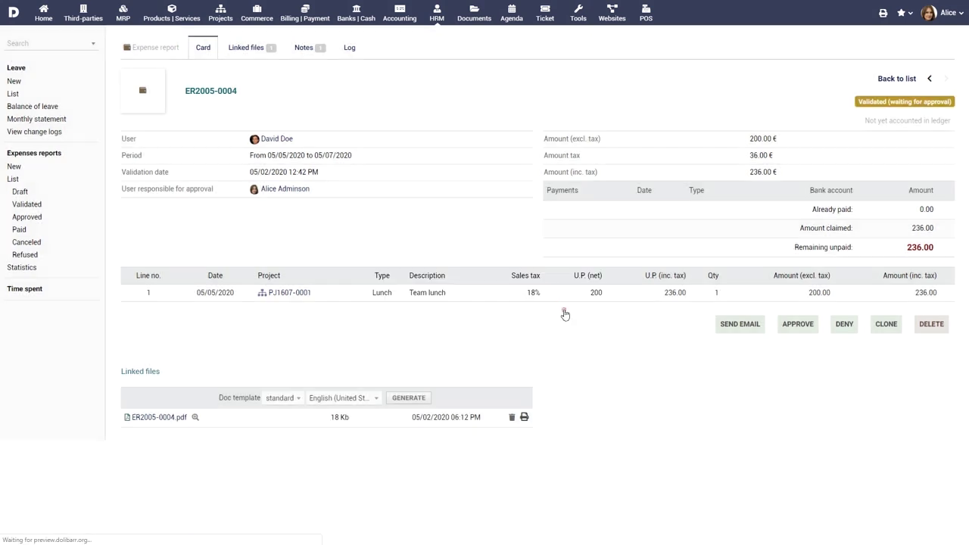
click(690, 389)
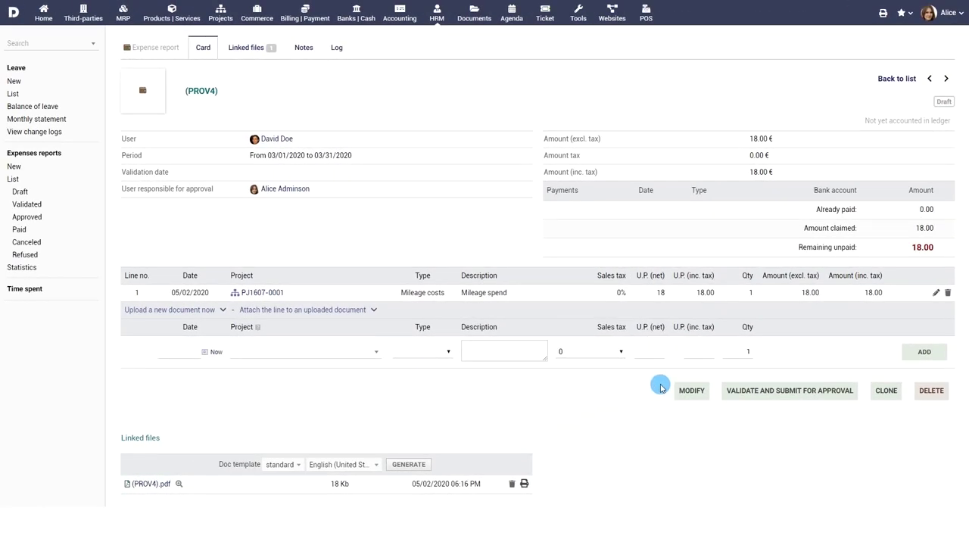
Clone mileage report PROV4 from its edit view into new draft PROV8.
click(693, 392)
click(695, 392)
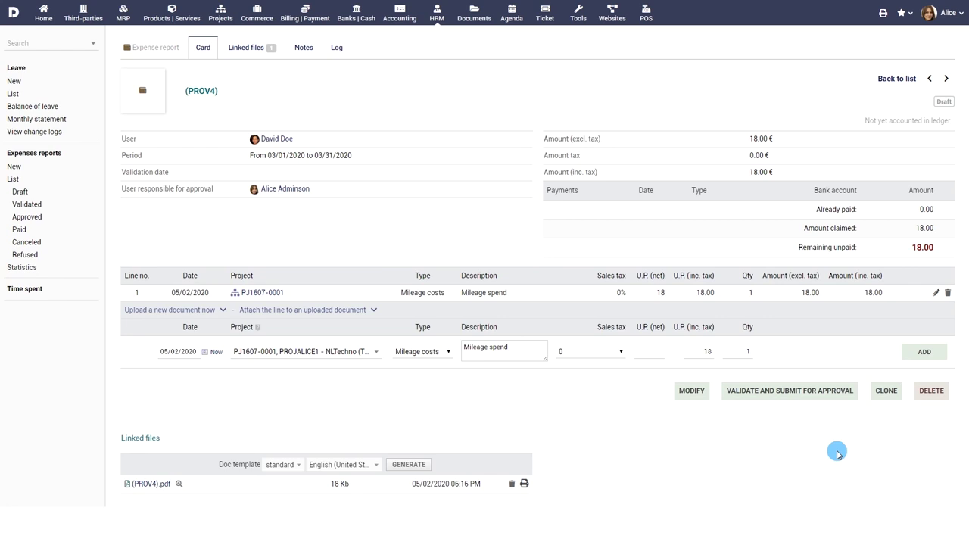
click(886, 391)
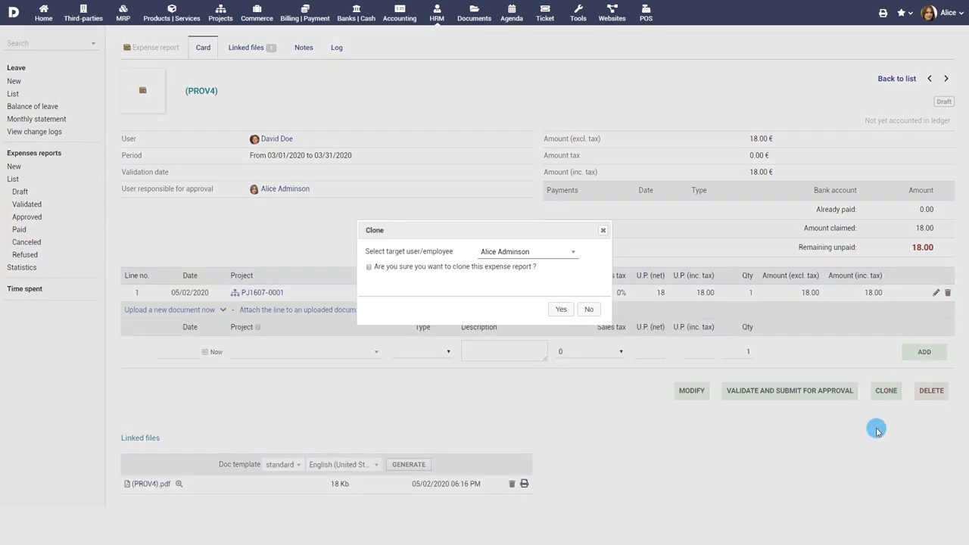
click(561, 309)
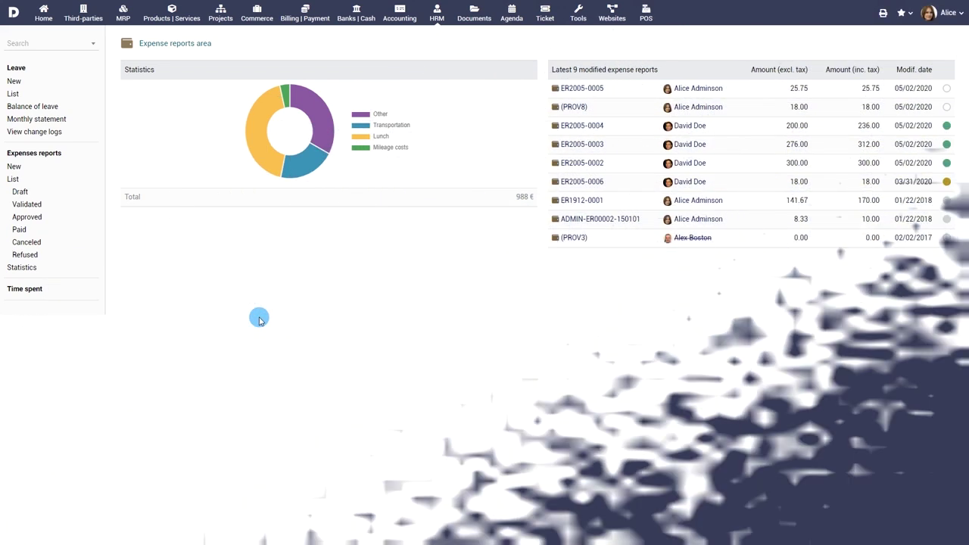
Step the expense report list through Draft, Validated, Approved, Paid, Canceled and Refused filters.
click(14, 179)
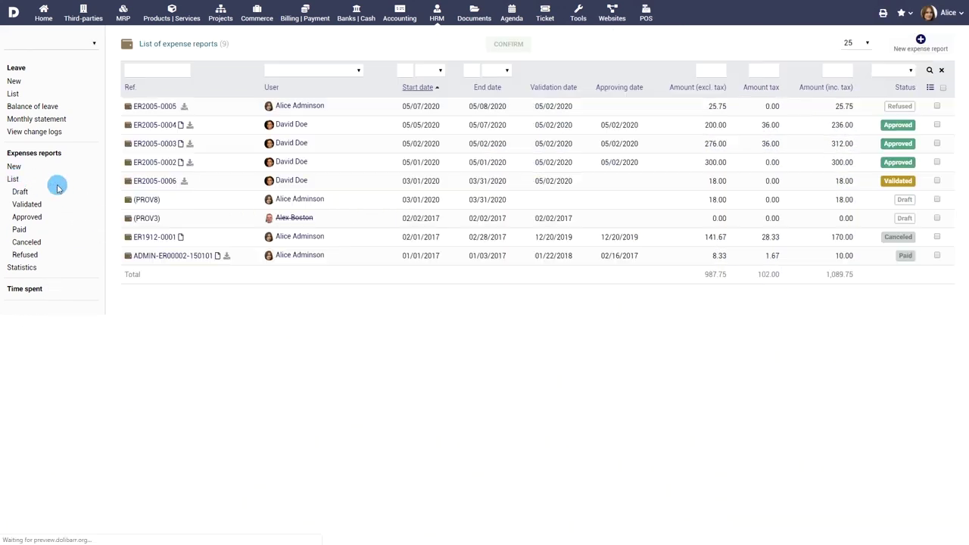
click(20, 193)
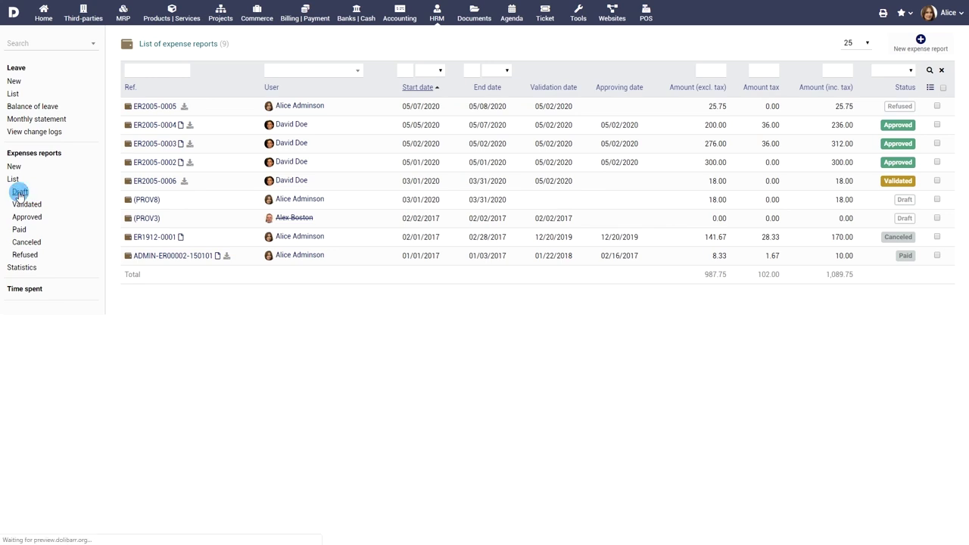
click(27, 205)
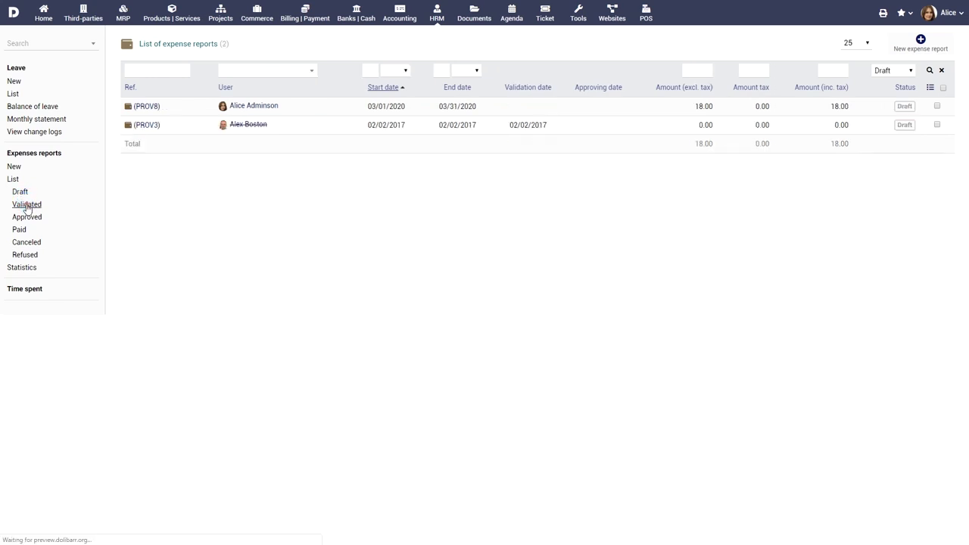
click(26, 217)
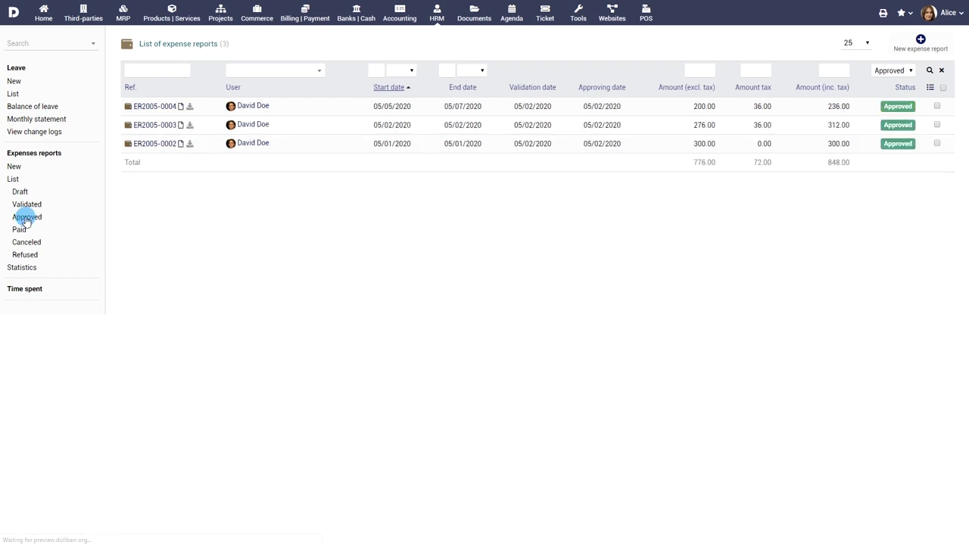
click(19, 230)
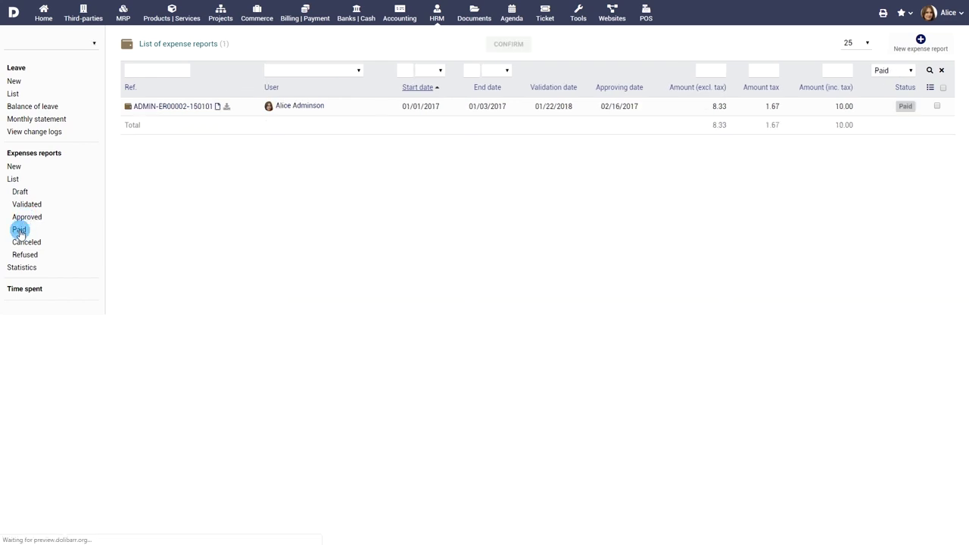
click(26, 242)
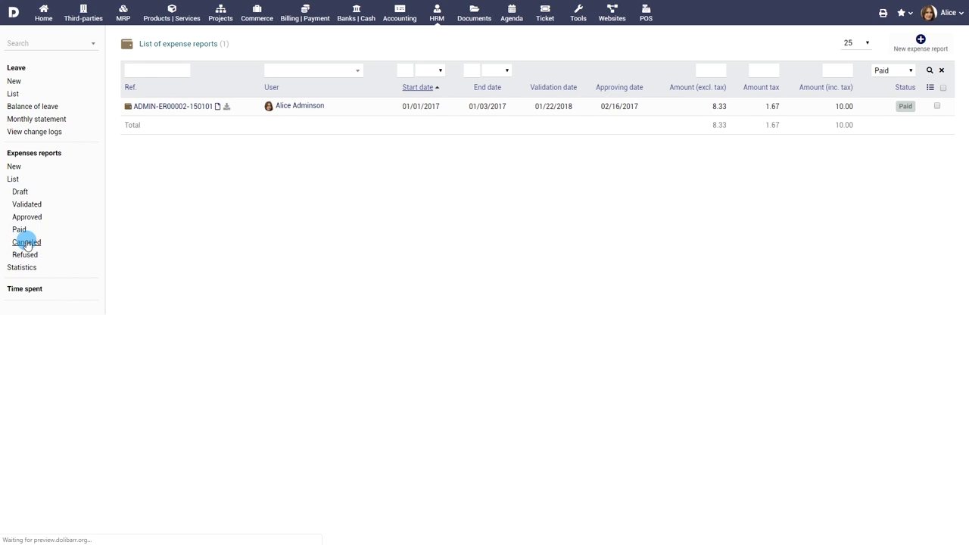
click(25, 256)
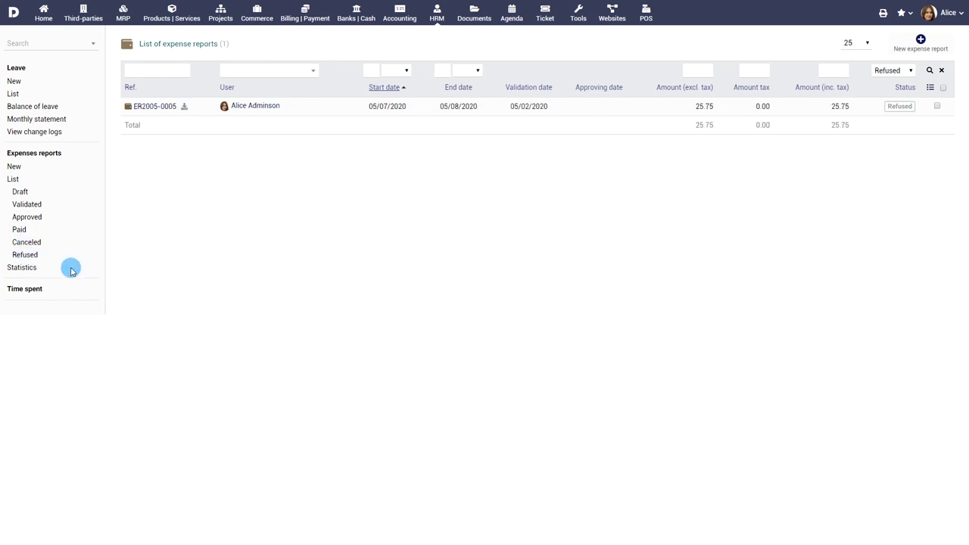
Open expense report statistics and refresh them with the Status filter set to Approved.
click(21, 269)
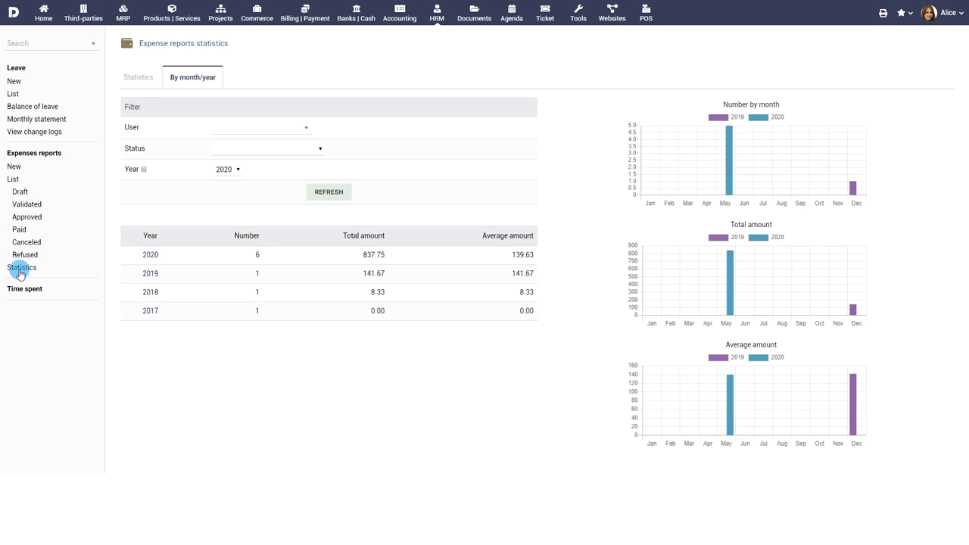
click(281, 148)
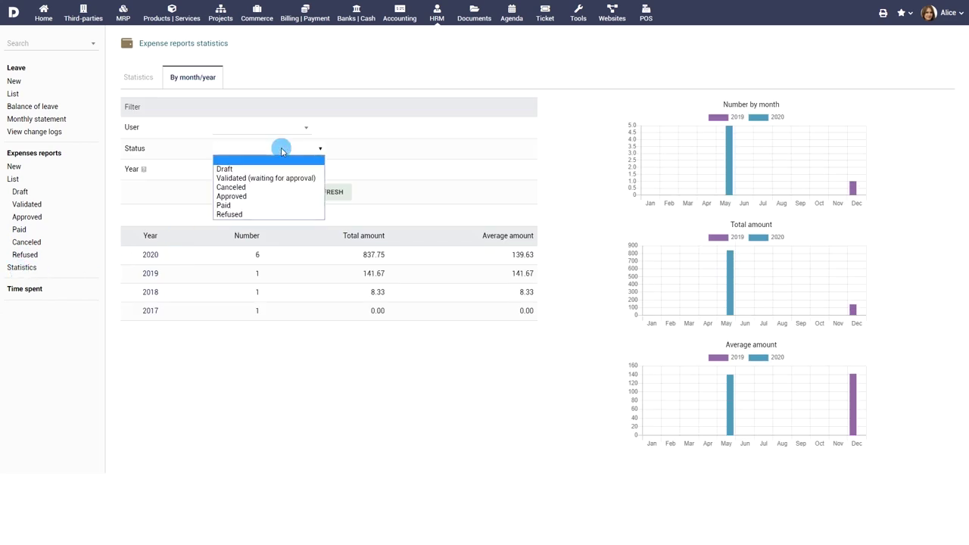
click(265, 196)
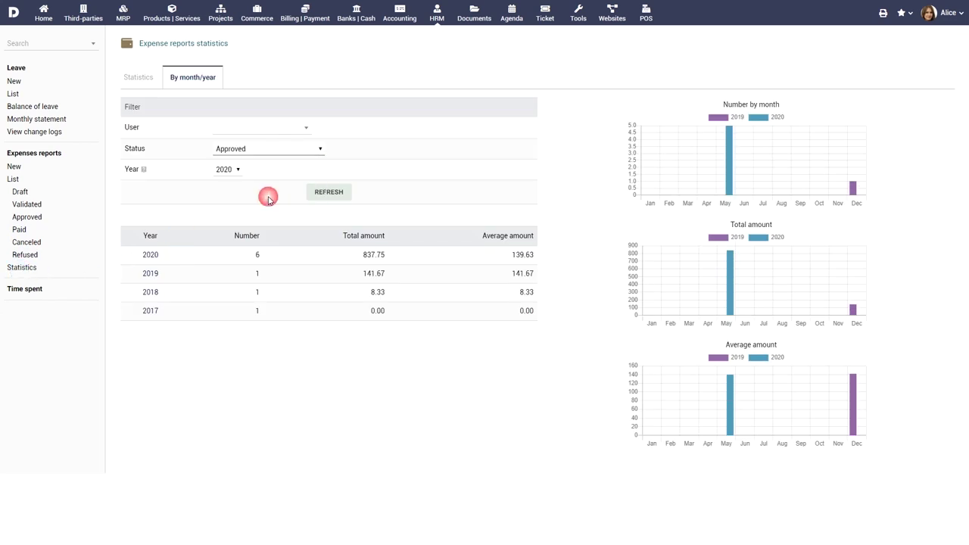
click(327, 191)
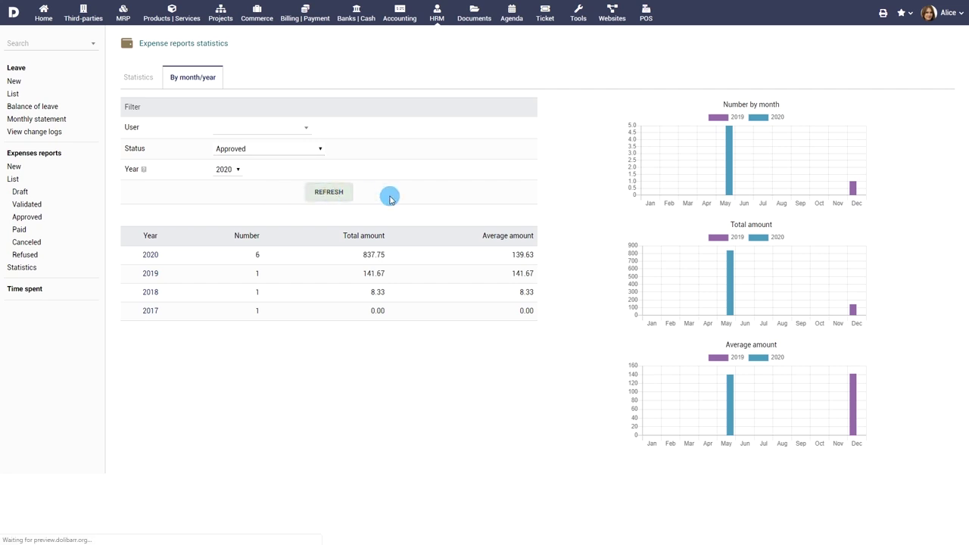